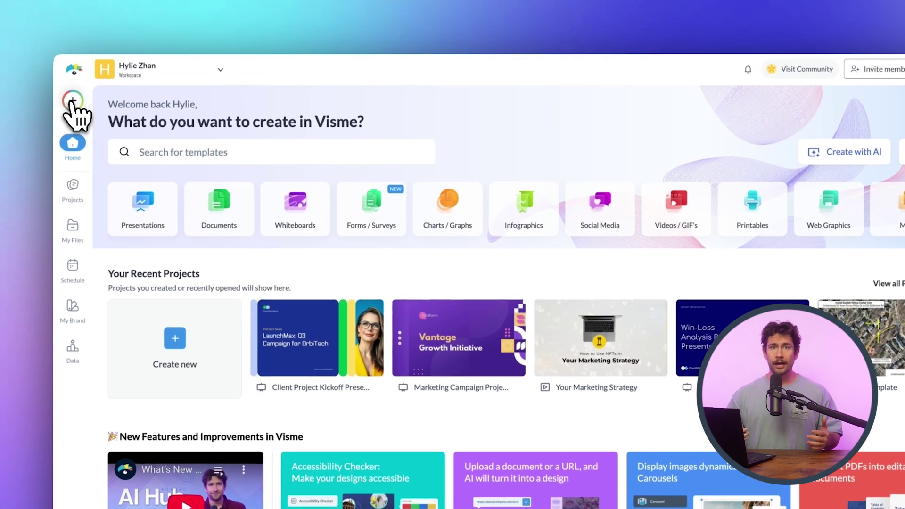
Start a new Infographics project from the Create menu's Project submenu
left_click(56, 76)
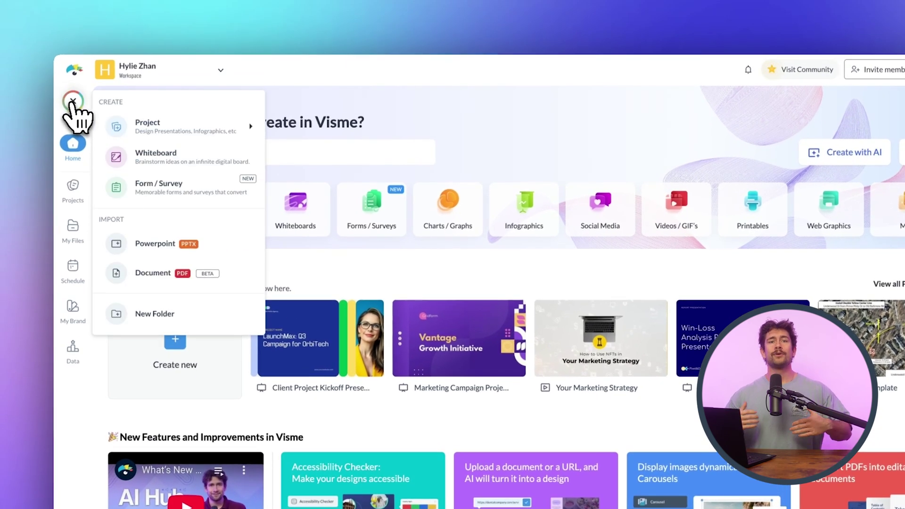
mouse_move(172, 128)
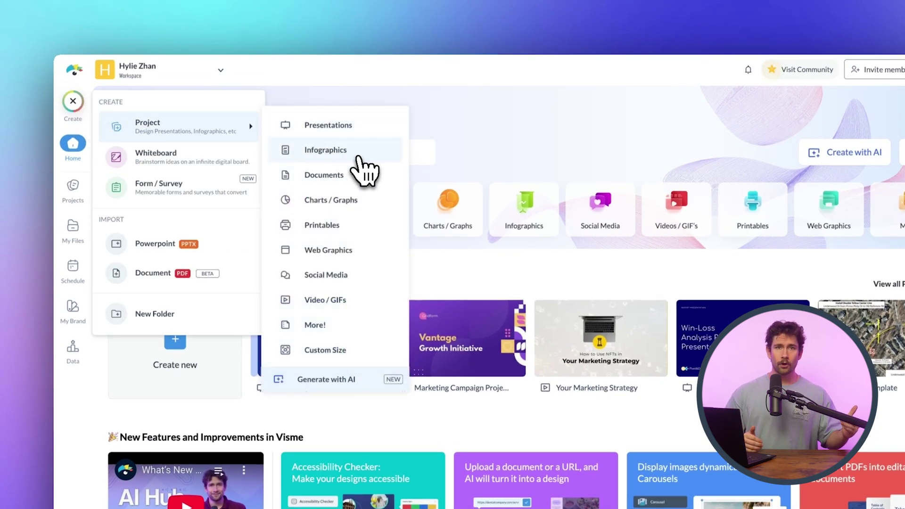
left_click(362, 170)
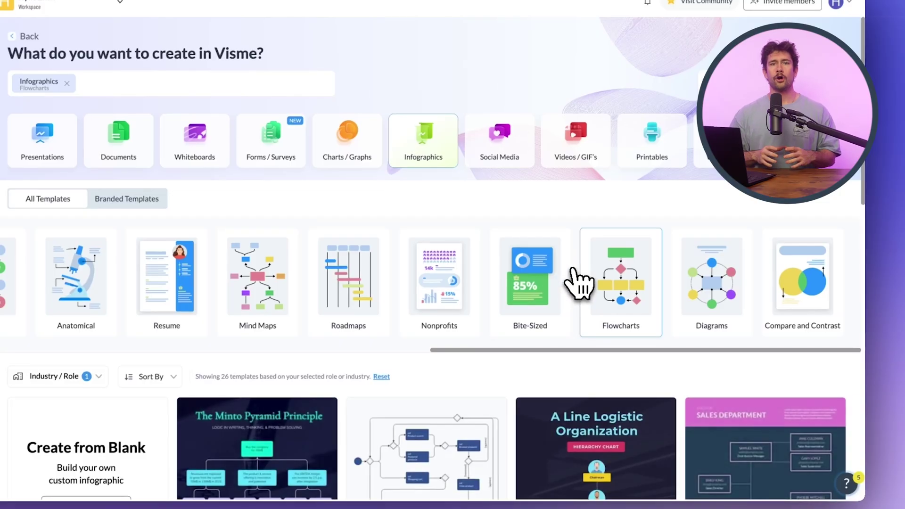
Scroll the flowchart templates down to the Supplier Decision Tree template
scroll(577, 282, "down", 10)
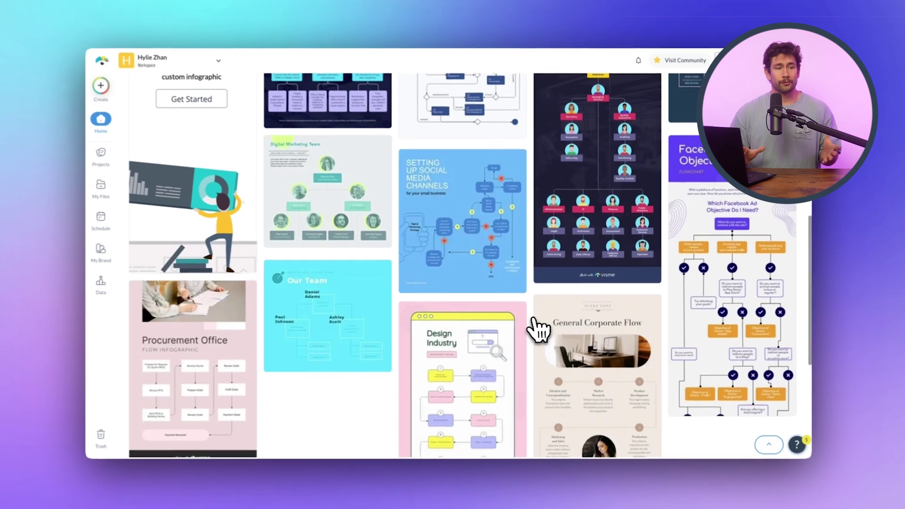
scroll(537, 332, "down", 15)
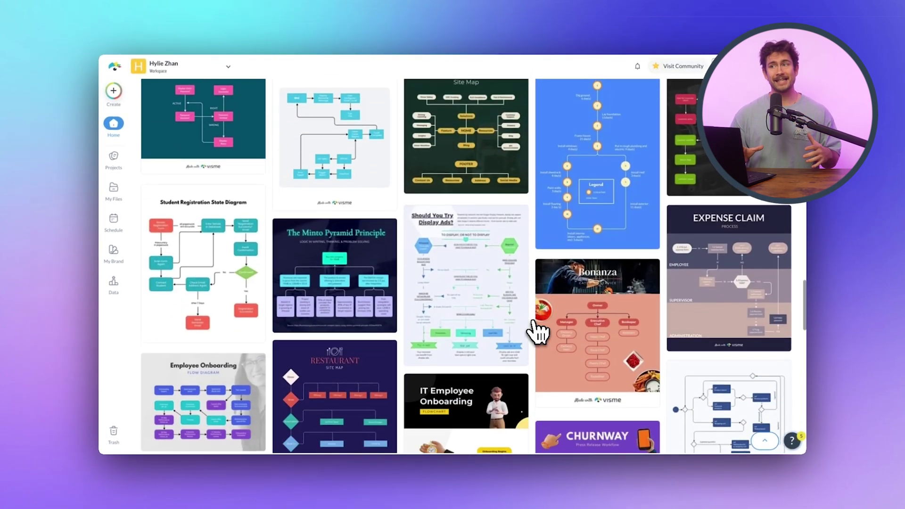
scroll(537, 332, "down", 15)
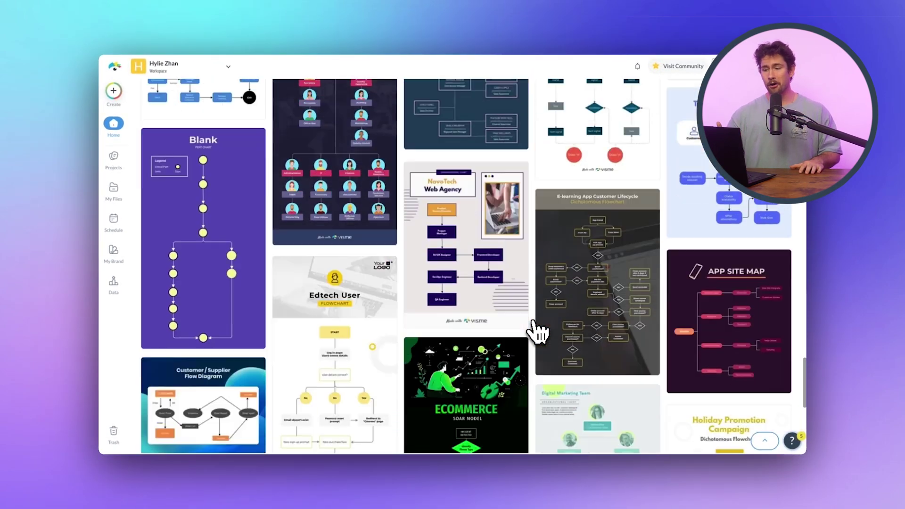
scroll(537, 332, "down", 1)
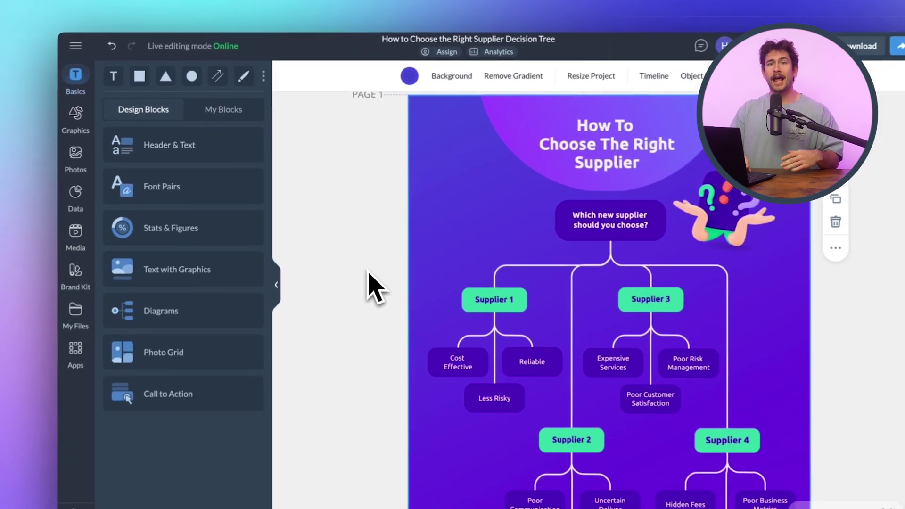
scroll(344, 246, "down", 3)
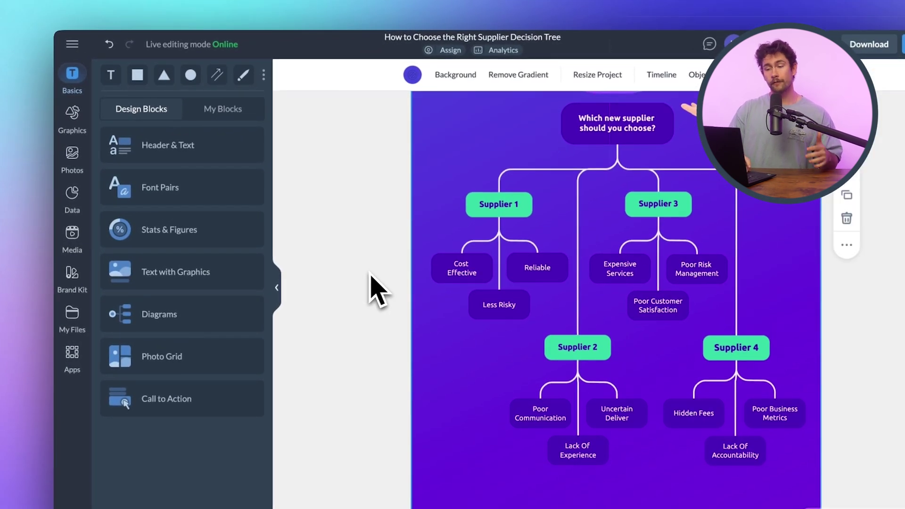
Show the Diagrams shape library from the Data section of the sidebar
left_click(72, 193)
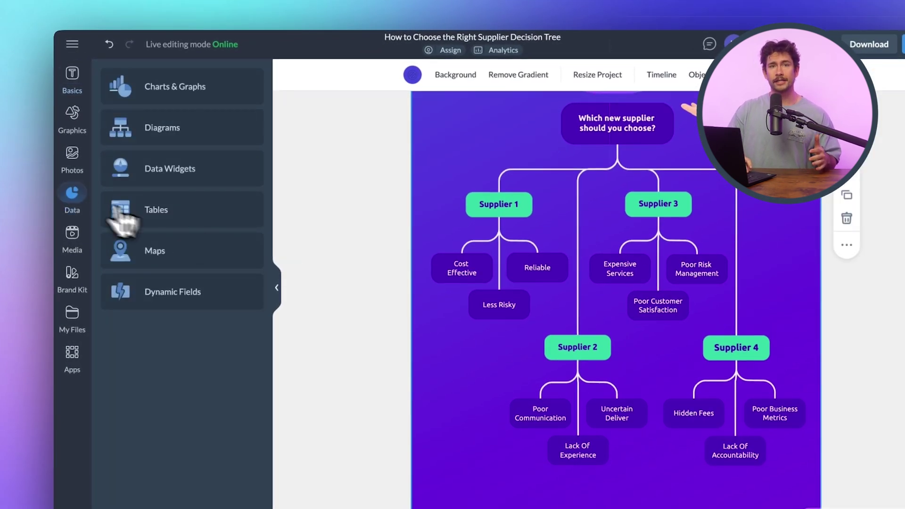
left_click(208, 137)
scroll(221, 232, "down", 5)
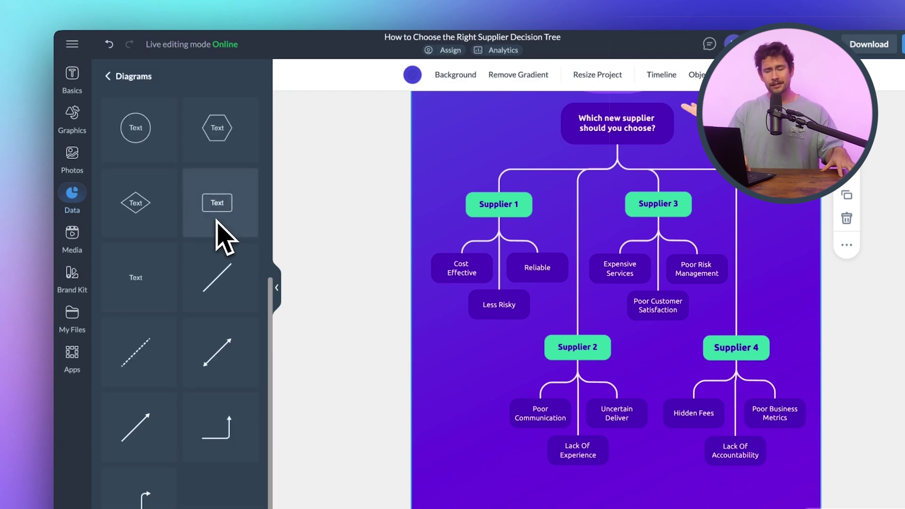
scroll(221, 232, "up", 5)
Add a mint-green rectangle box reading Supplier 5 in Ubuntu font
left_click(237, 278)
left_click(248, 362)
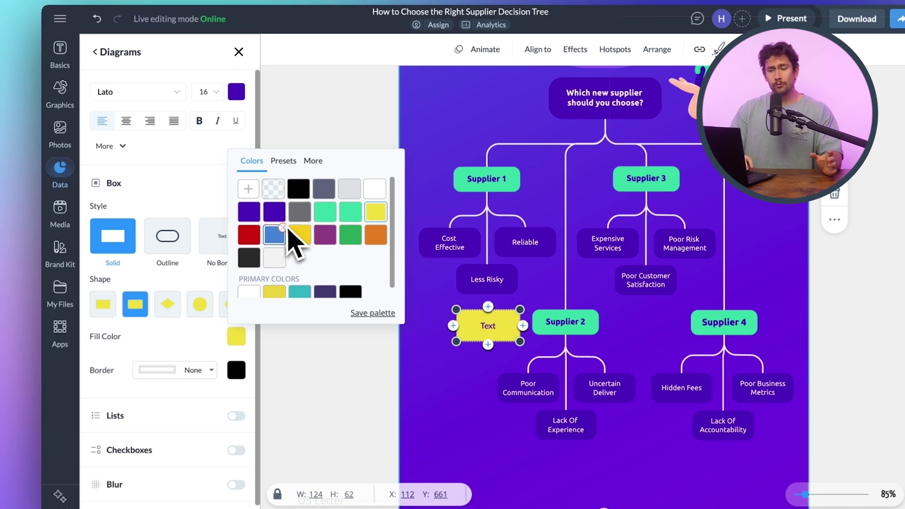
left_click(325, 212)
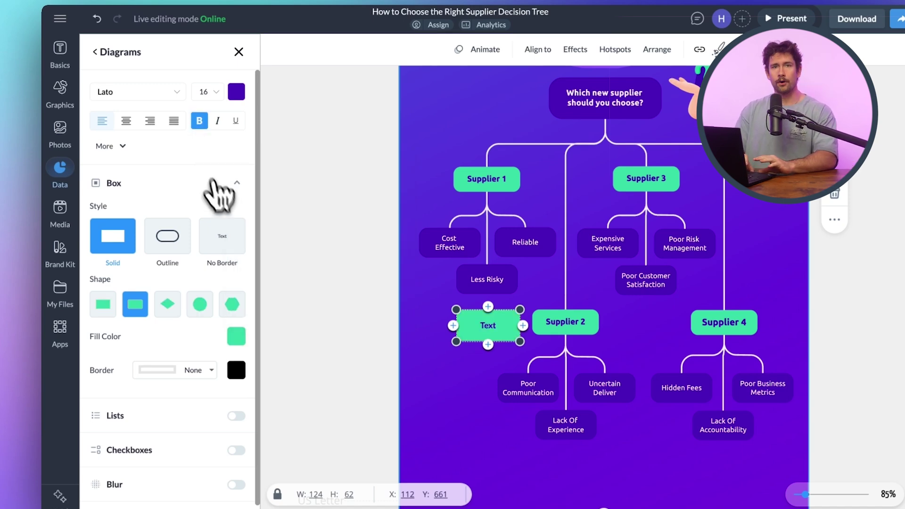
left_click(354, 292)
left_click(487, 326)
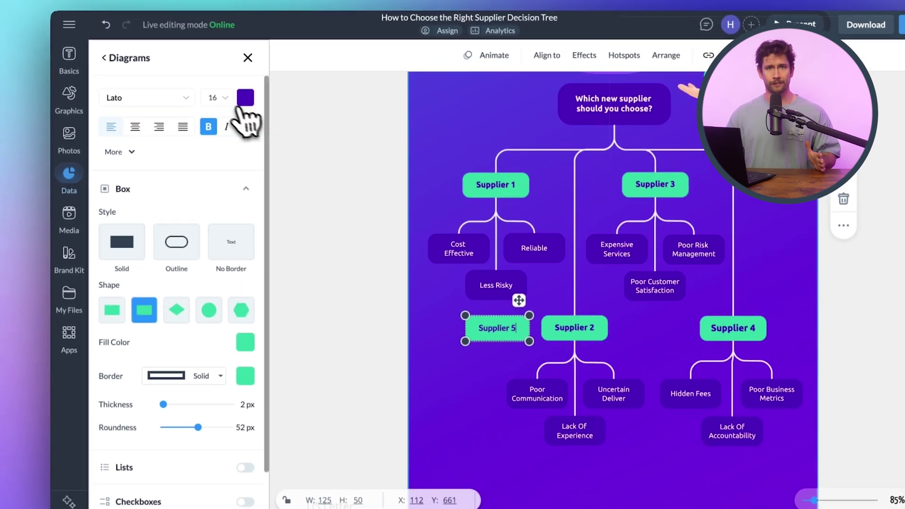
left_click(158, 66)
left_click(145, 179)
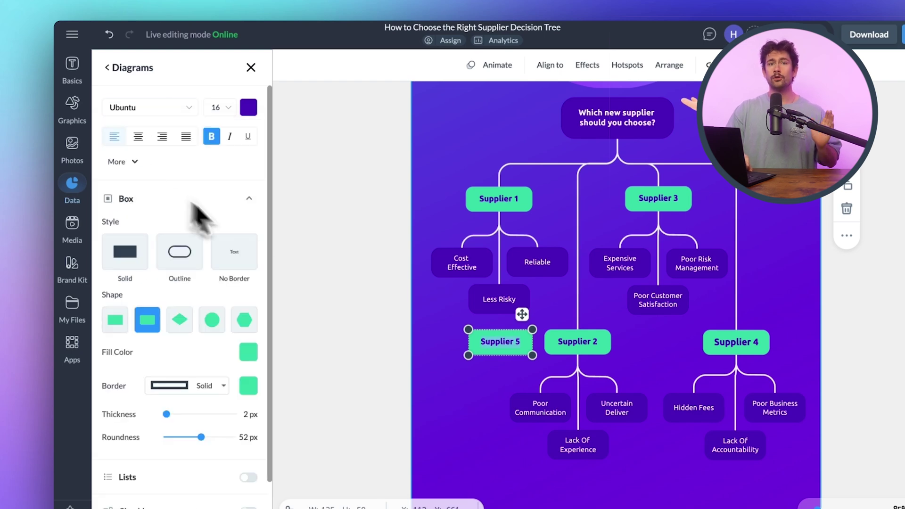
left_click(441, 366)
Connect the Less Risky box down to Supplier 5 with a line connector
left_click(481, 230)
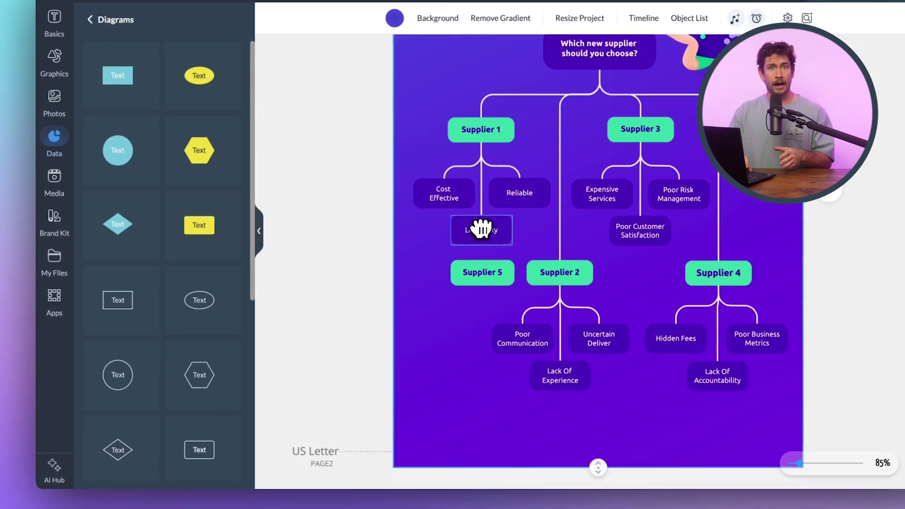
left_click(480, 247)
left_click(502, 271)
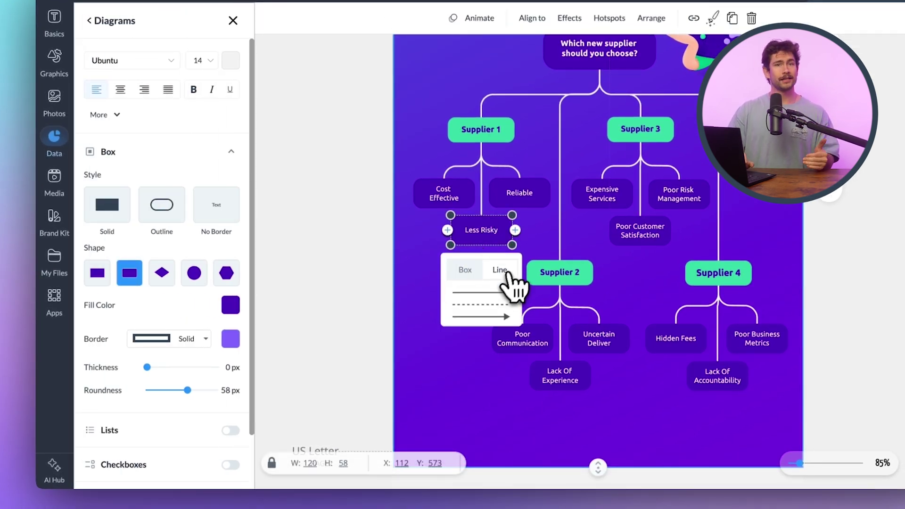
left_click(490, 293)
left_click(482, 277)
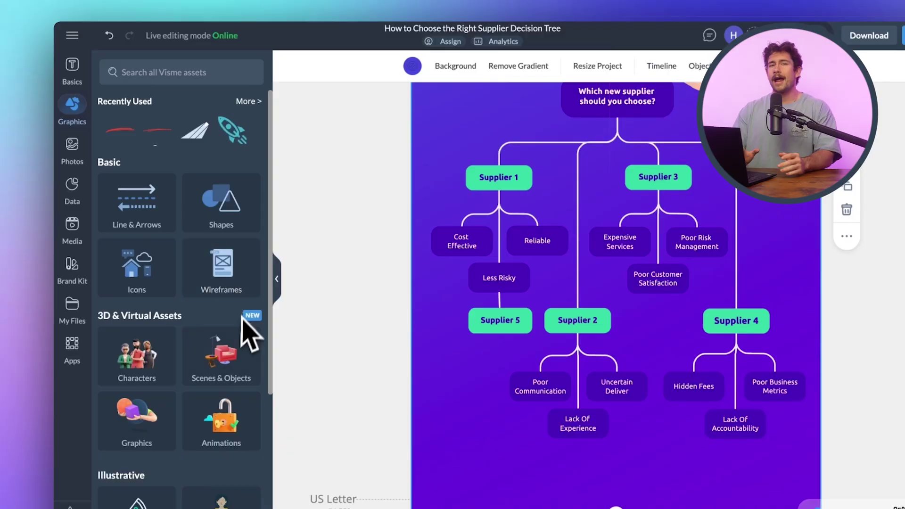
Browse the photo and media panels, then show Supplier 5's Box/Line branch options
scroll(238, 348, "down", 2)
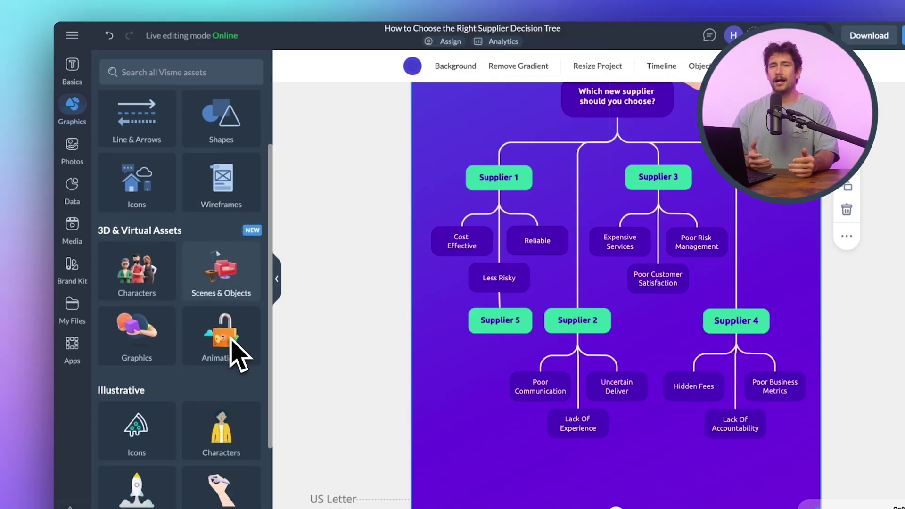
left_click(75, 155)
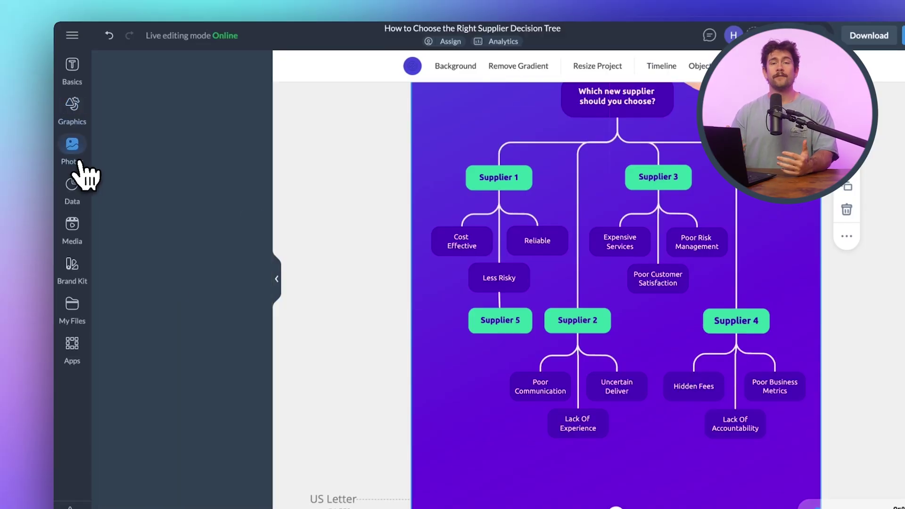
left_click(75, 233)
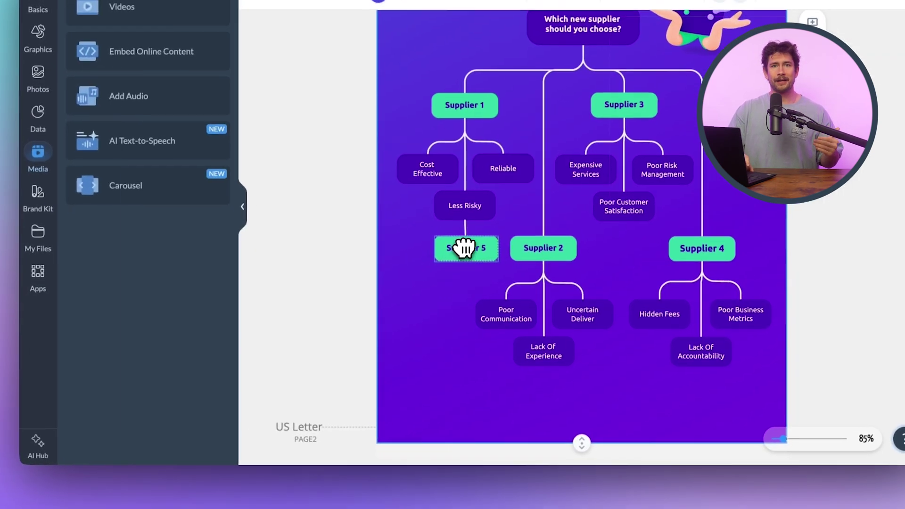
left_click(499, 325)
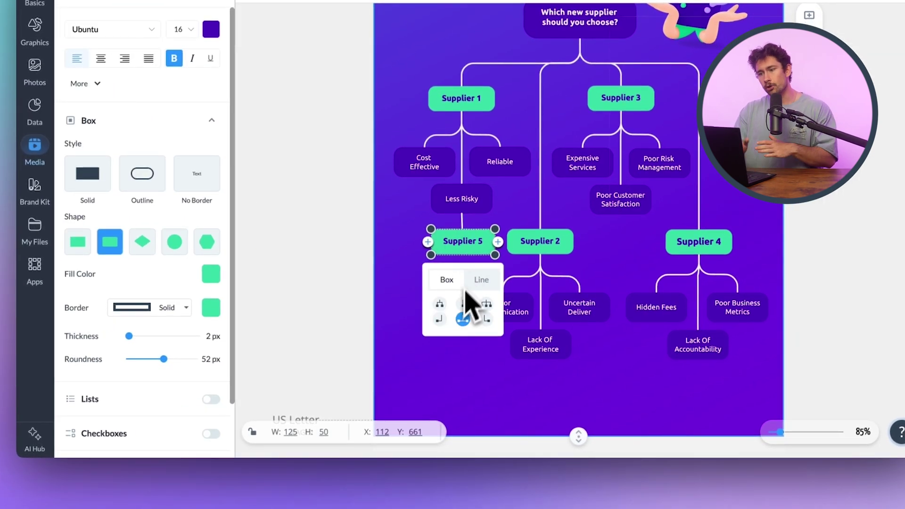
Add a two-way split below Supplier 5 and fill both new boxes purple
left_click(463, 319)
left_click(570, 313)
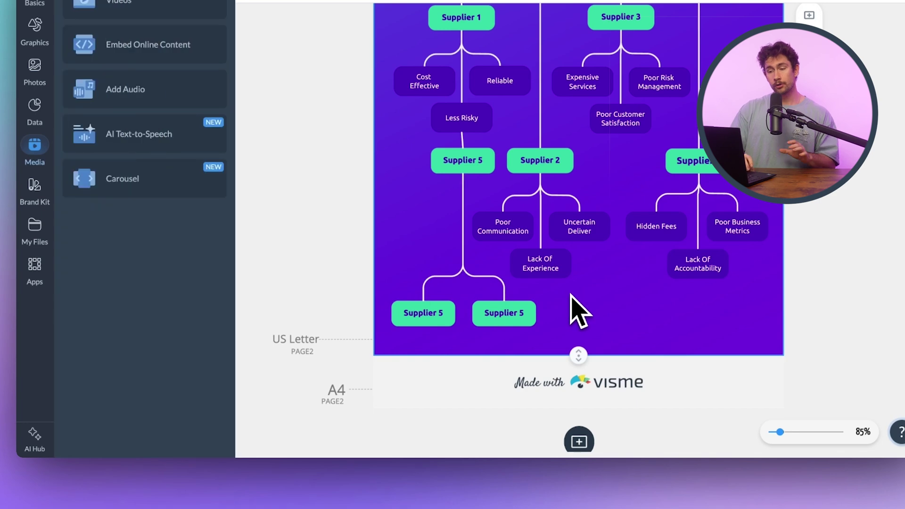
left_click(423, 313)
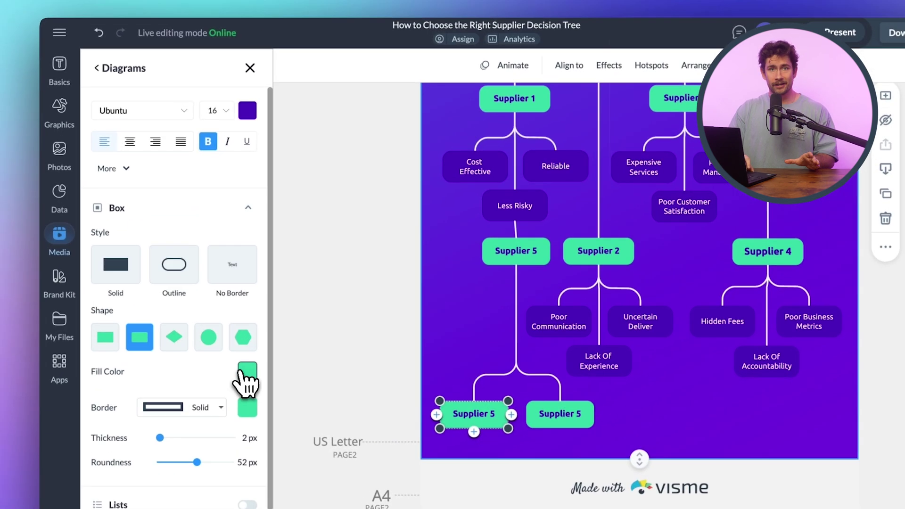
left_click(246, 372)
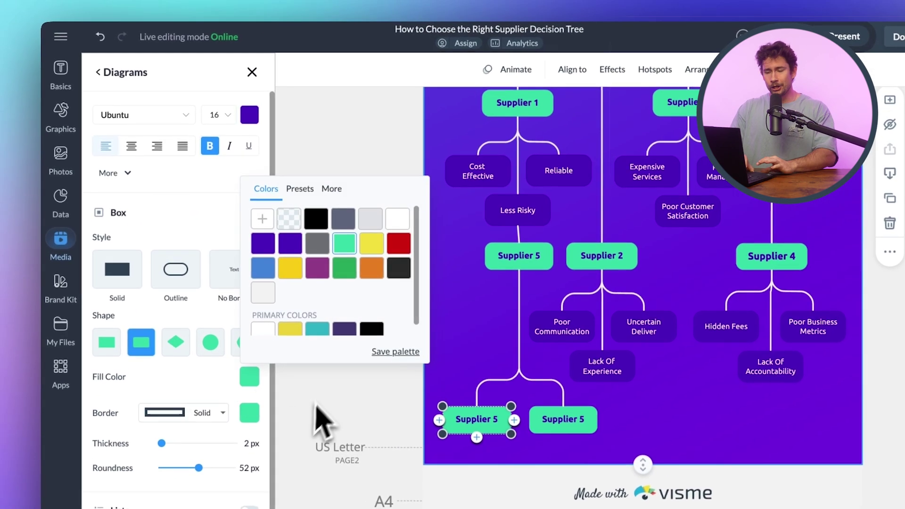
left_click(261, 229)
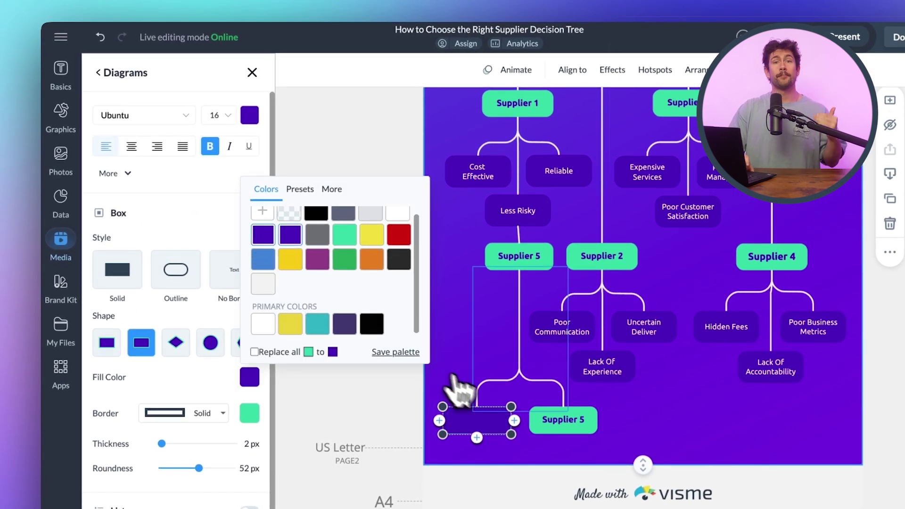
left_click(571, 423)
left_click(251, 376)
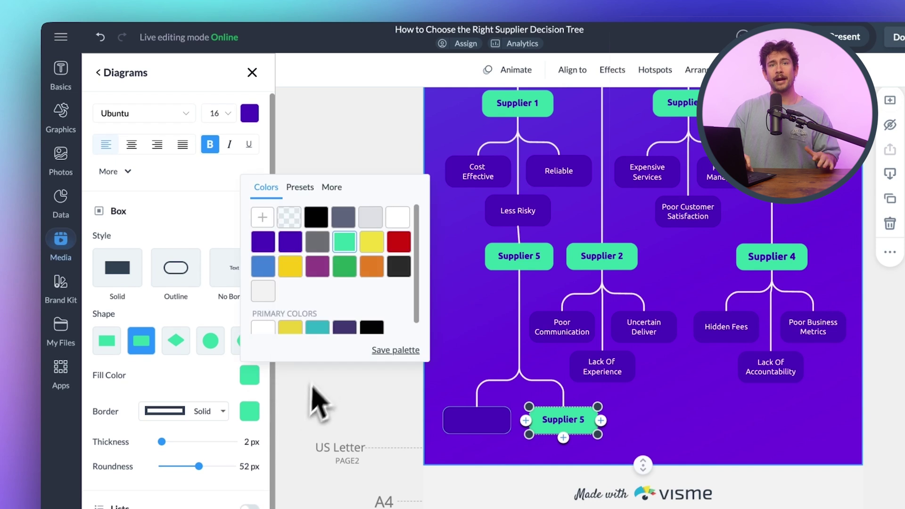
left_click(263, 241)
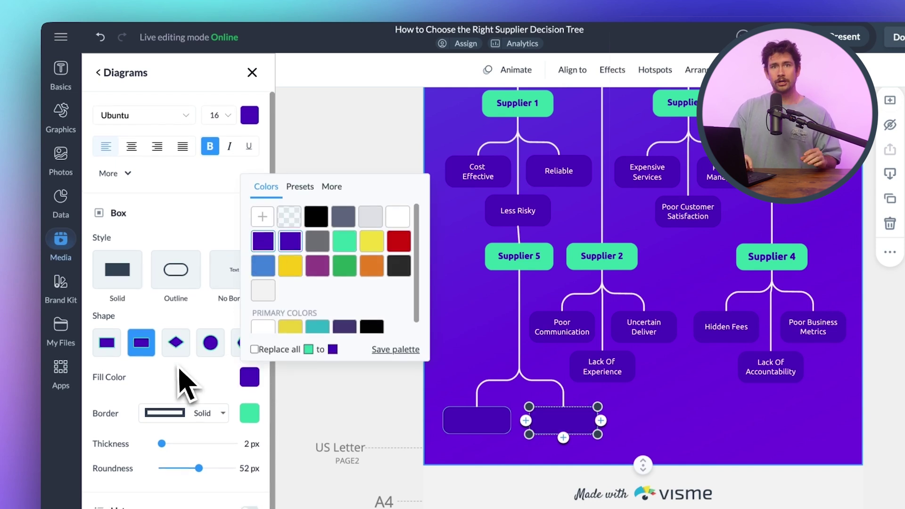
Give the branch boxes purple borders and white, non-bold text, then adjust font size
left_click(249, 412)
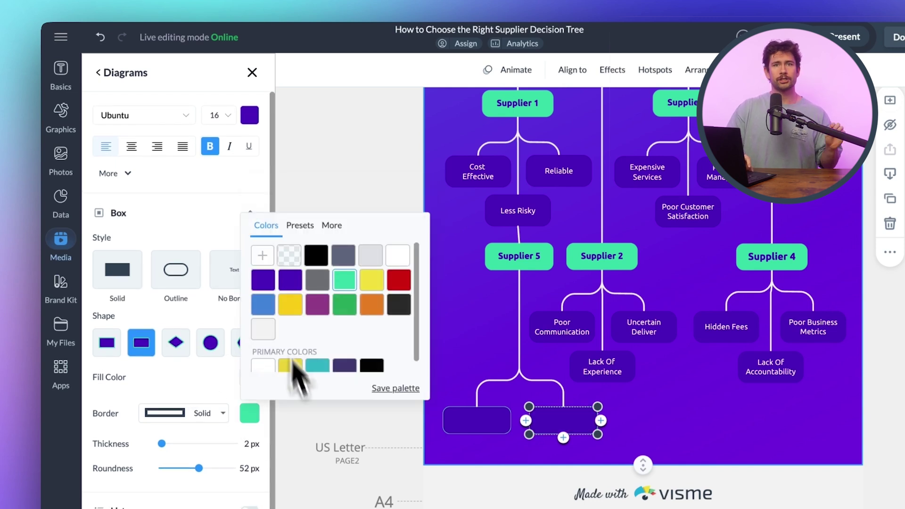
left_click(261, 279)
left_click(475, 419)
left_click(249, 115)
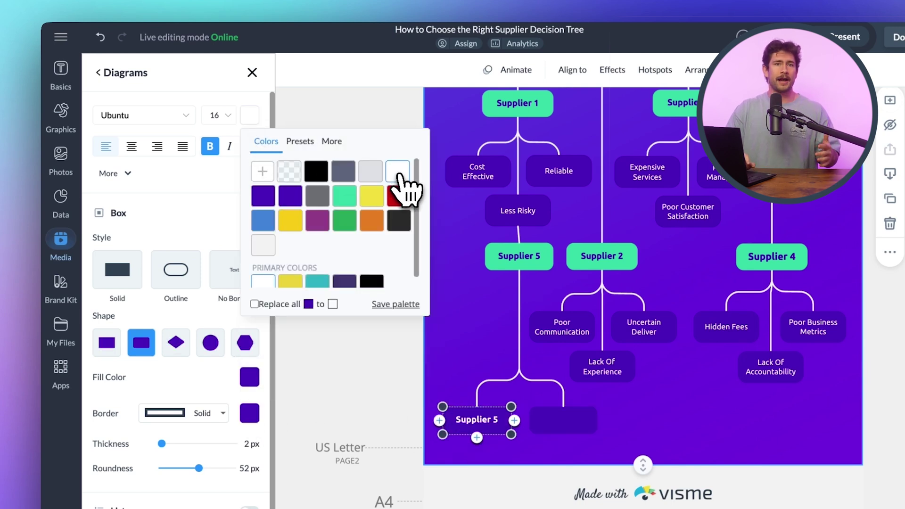
left_click(211, 146)
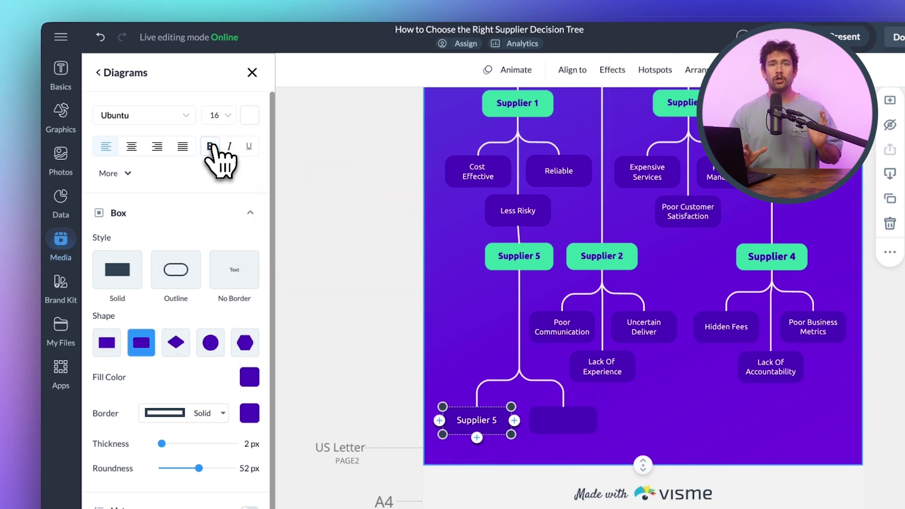
left_click(231, 115)
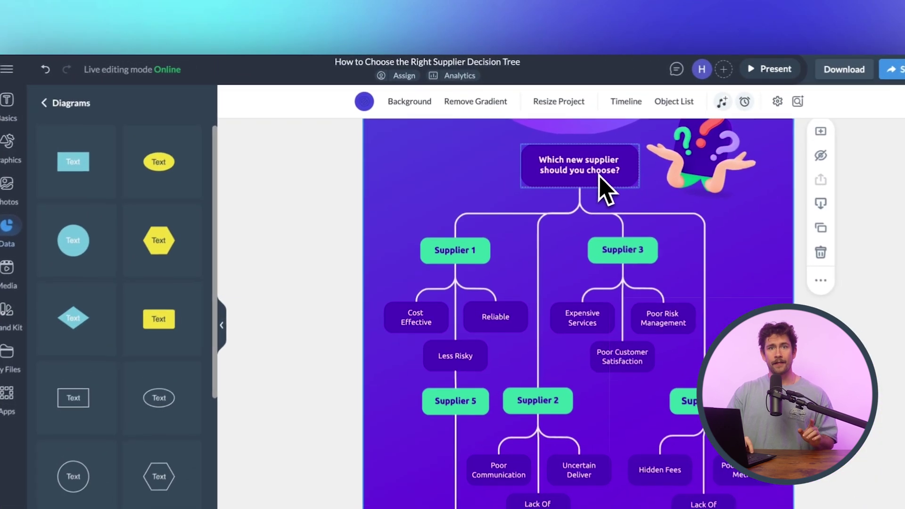
Apply the Appear entrance animation to the 'Which new supplier should you choose?' box
left_click(599, 175)
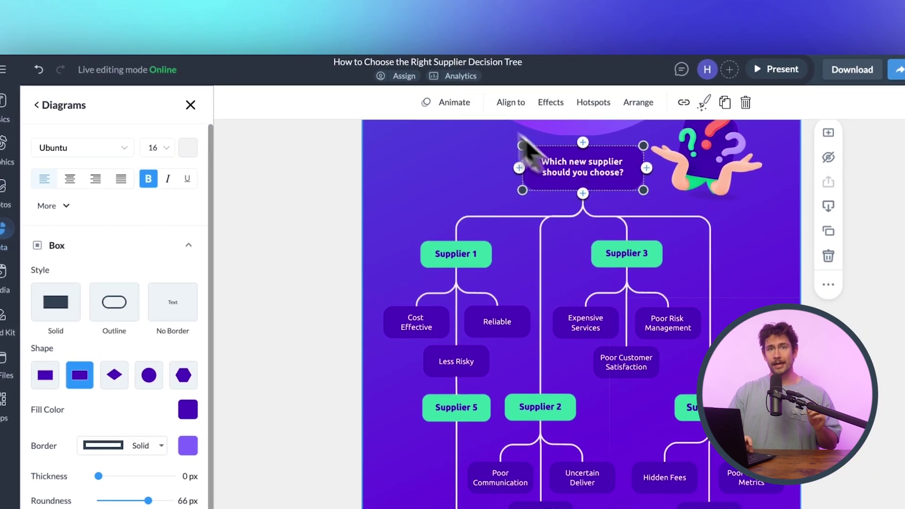
left_click(455, 102)
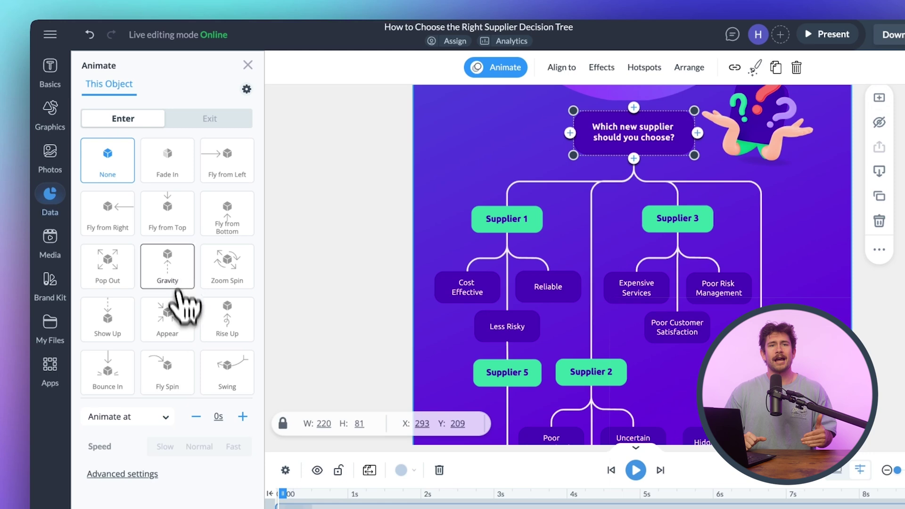
left_click(176, 320)
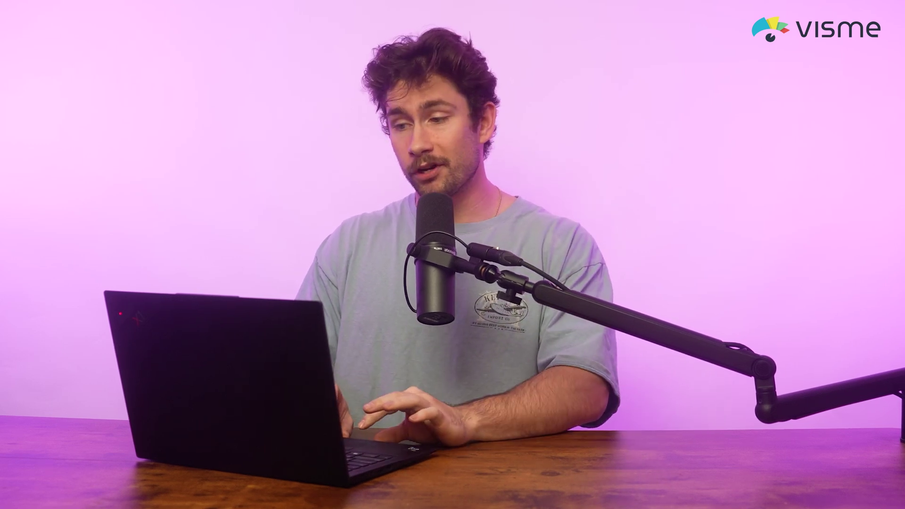
Review the PDF, Present offline and LMS download formats, then view Embed sharing options
left_click(746, 67)
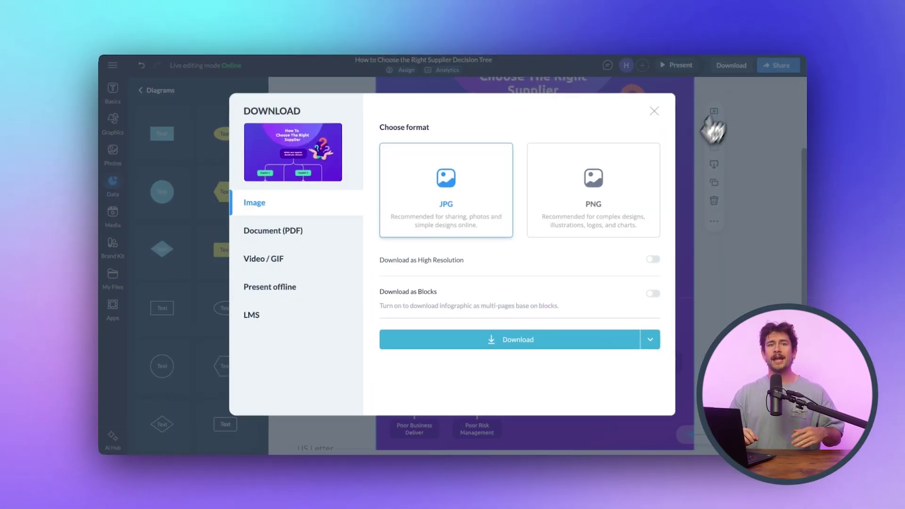
left_click(310, 241)
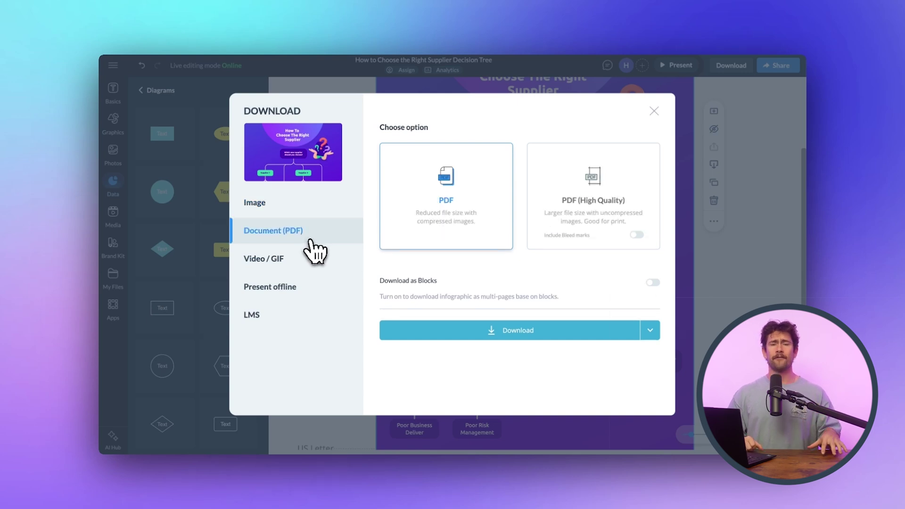
left_click(318, 302)
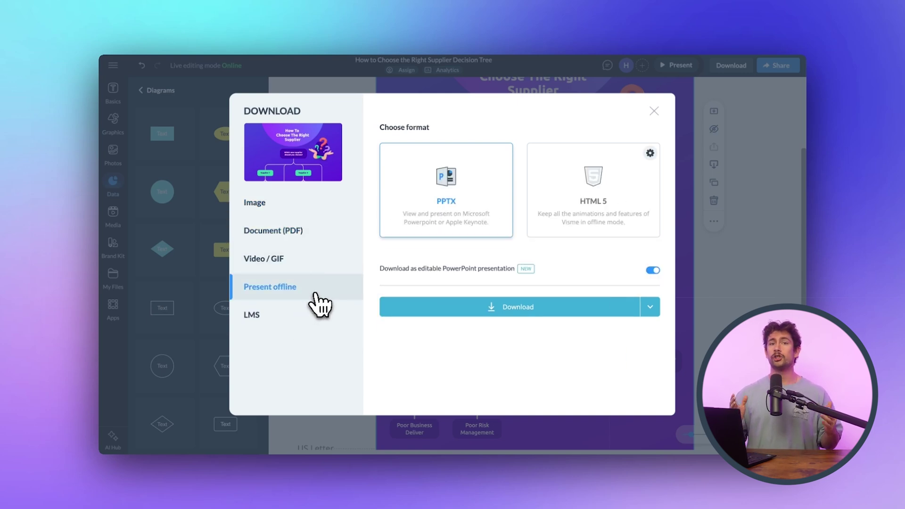
left_click(314, 325)
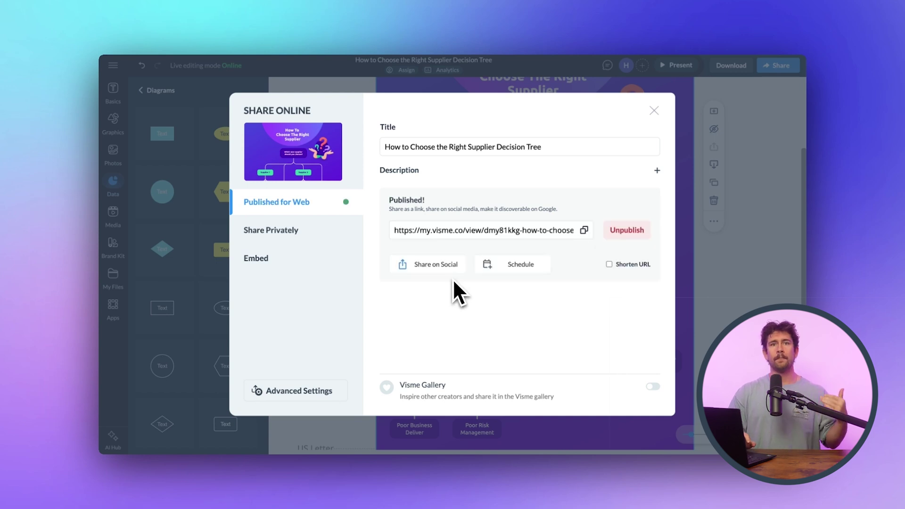
left_click(277, 261)
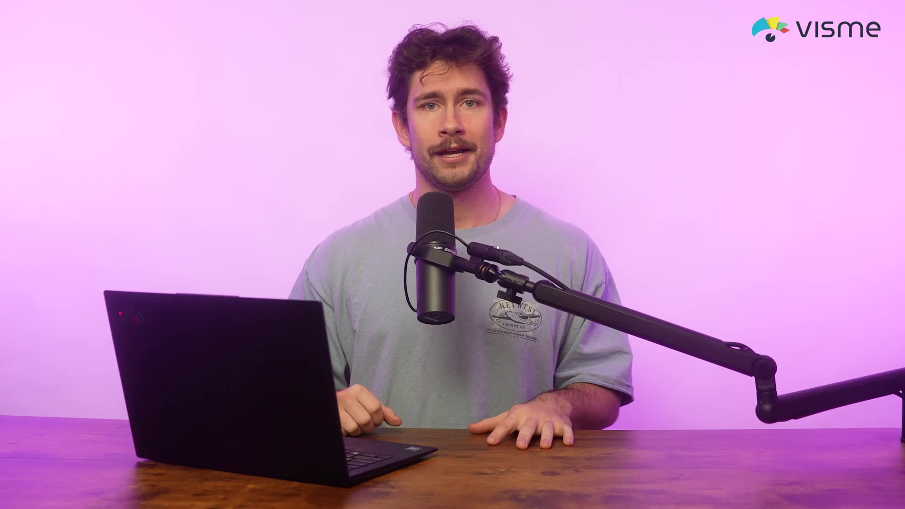